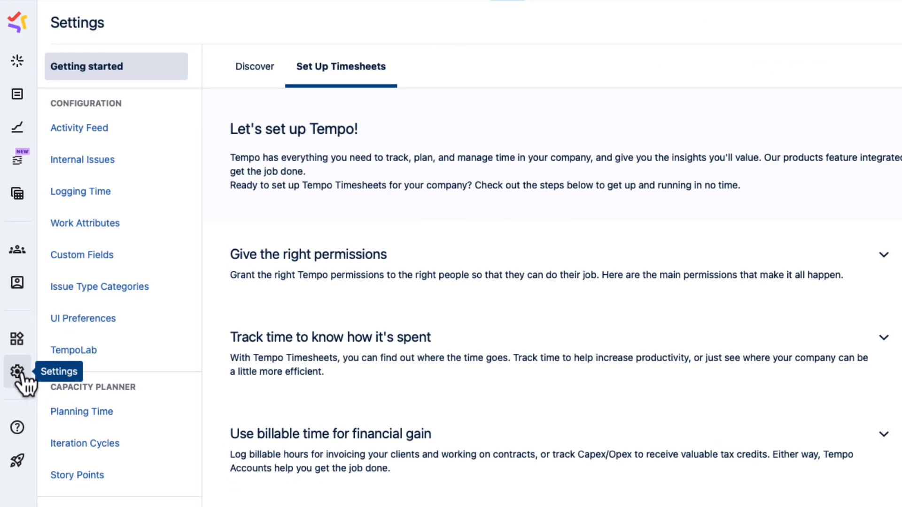
- Set up a new required work attribute named Work Location with the Static List type
{"action": "left_click", "coordinate": [155, 230]}
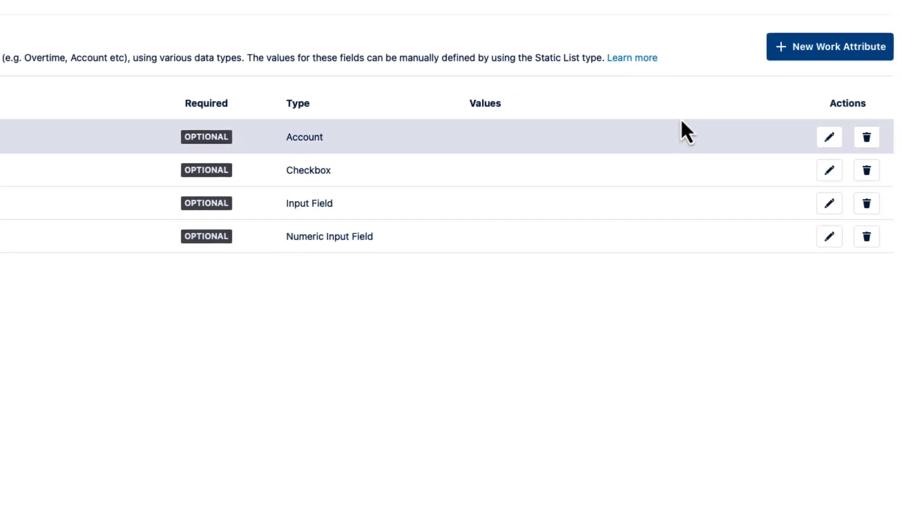
{"action": "left_click", "coordinate": [830, 52]}
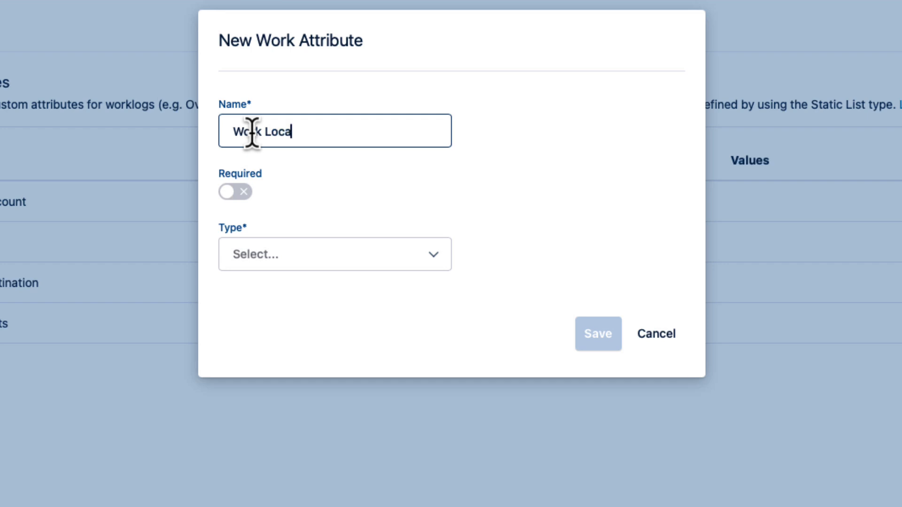
{"action": "left_click", "coordinate": [244, 192]}
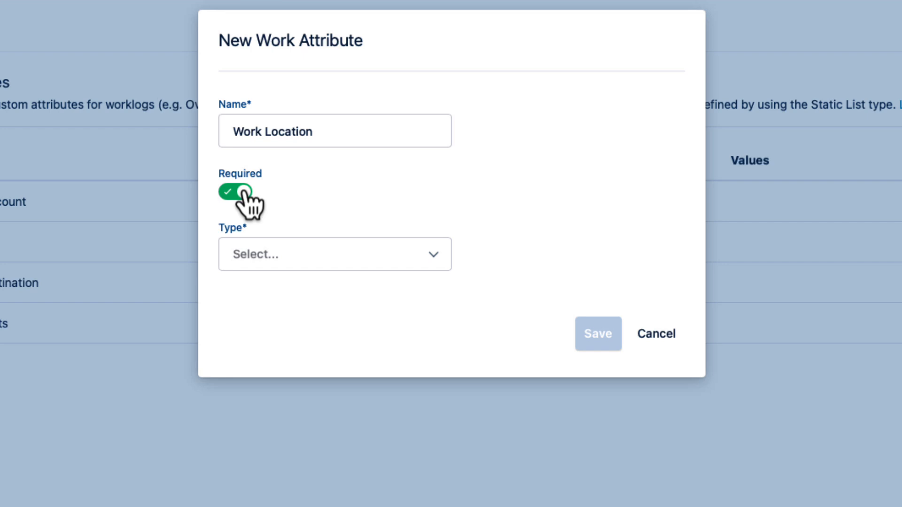
{"action": "left_click", "coordinate": [438, 262]}
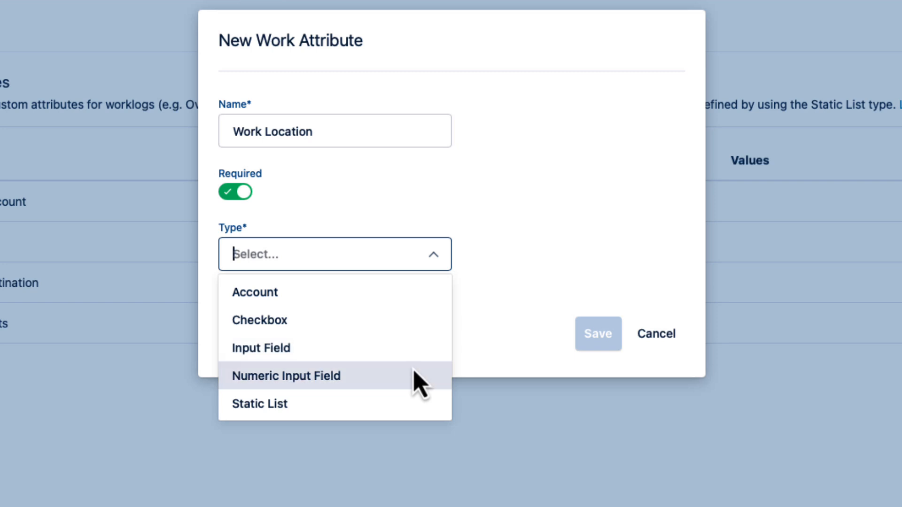
{"action": "left_click", "coordinate": [402, 405]}
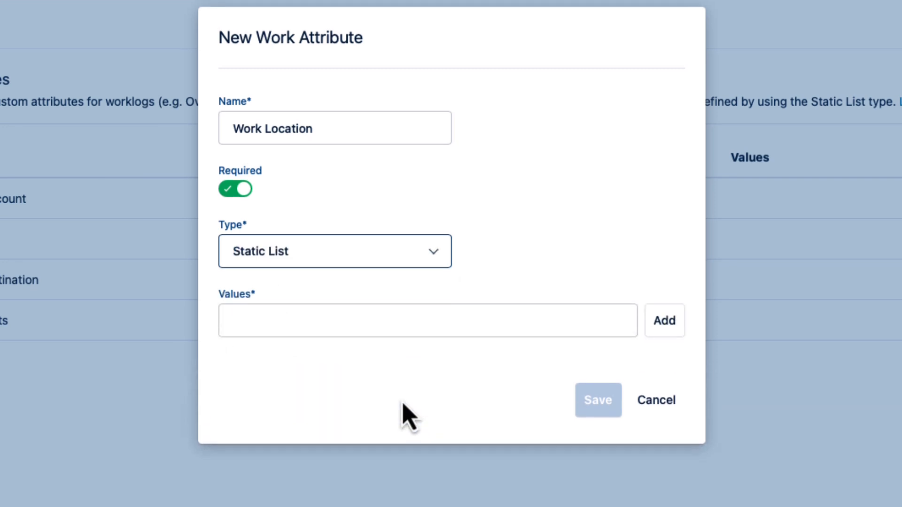
- Add the list values Office, Home and Other to Work Location, move Home above Office, and save the attribute
{"action": "left_click", "coordinate": [280, 319]}
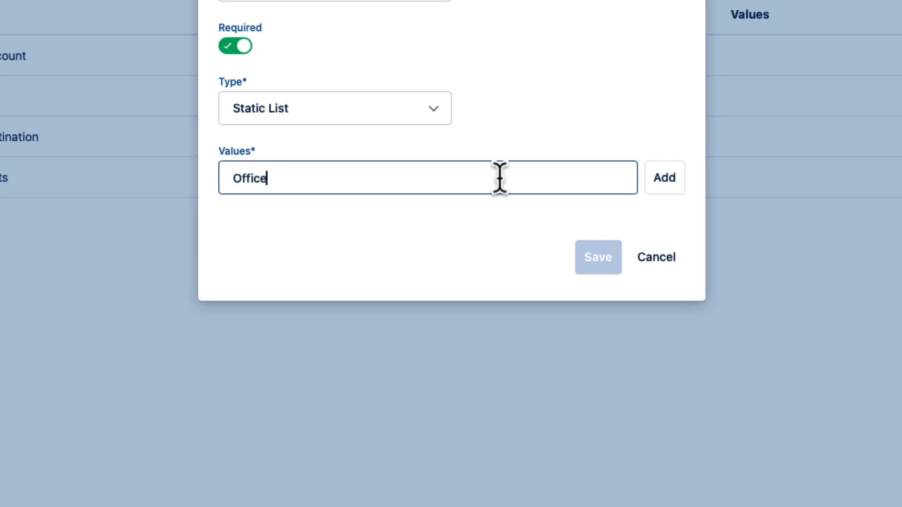
{"action": "left_click", "coordinate": [671, 190]}
{"action": "left_click", "coordinate": [385, 179]}
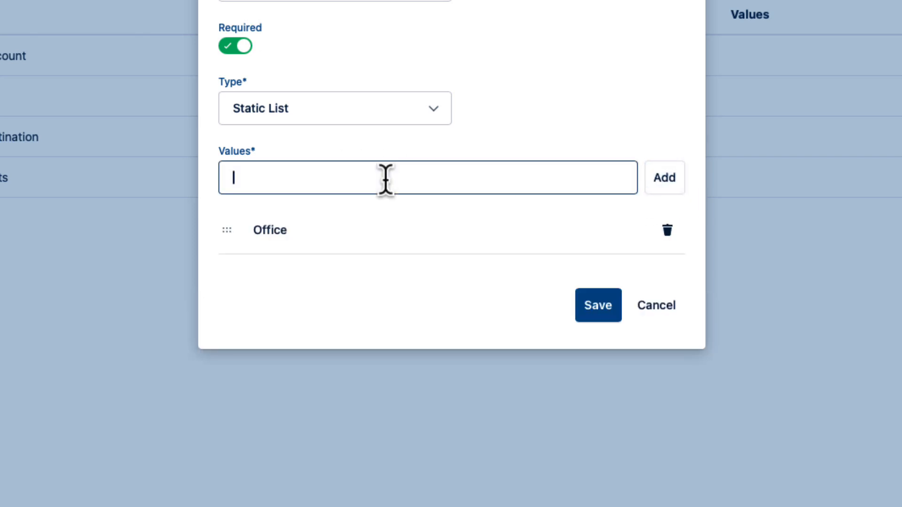
{"action": "type", "text": "Home"}
{"action": "left_click", "coordinate": [664, 188]}
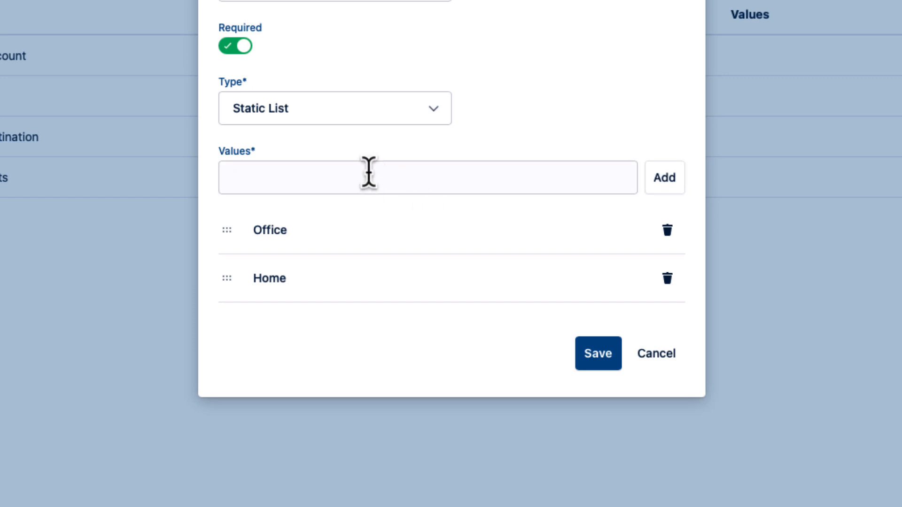
{"action": "left_click", "coordinate": [369, 174]}
{"action": "type", "text": "Other"}
{"action": "left_click", "coordinate": [667, 182]}
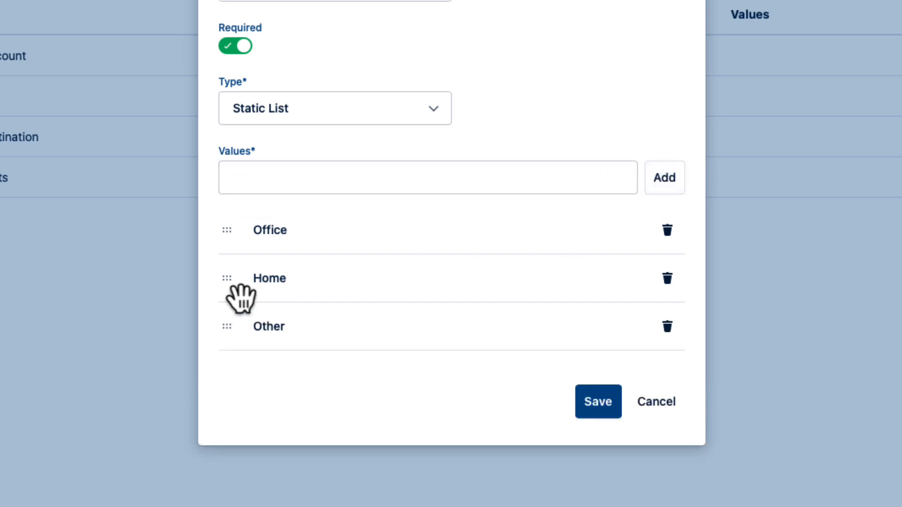
{"action": "left_click_drag", "start_coordinate": [234, 282], "coordinate": [233, 221]}
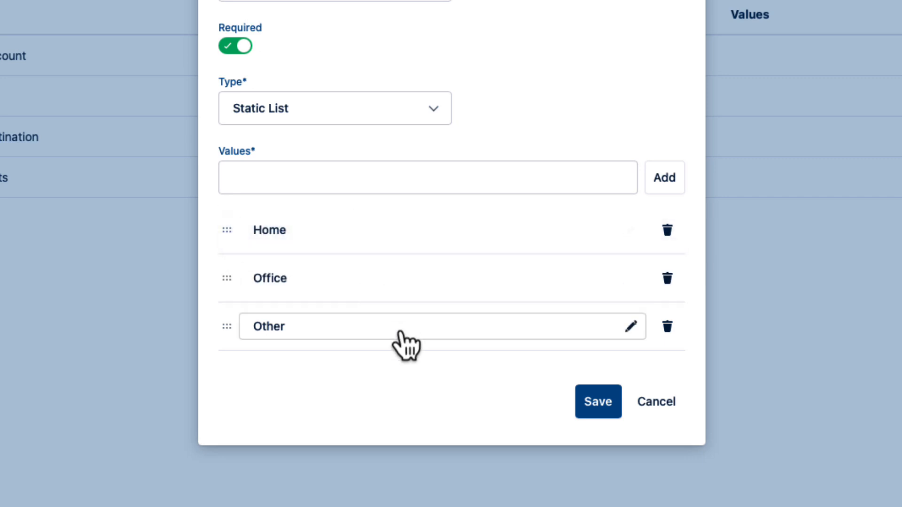
{"action": "left_click", "coordinate": [584, 403]}
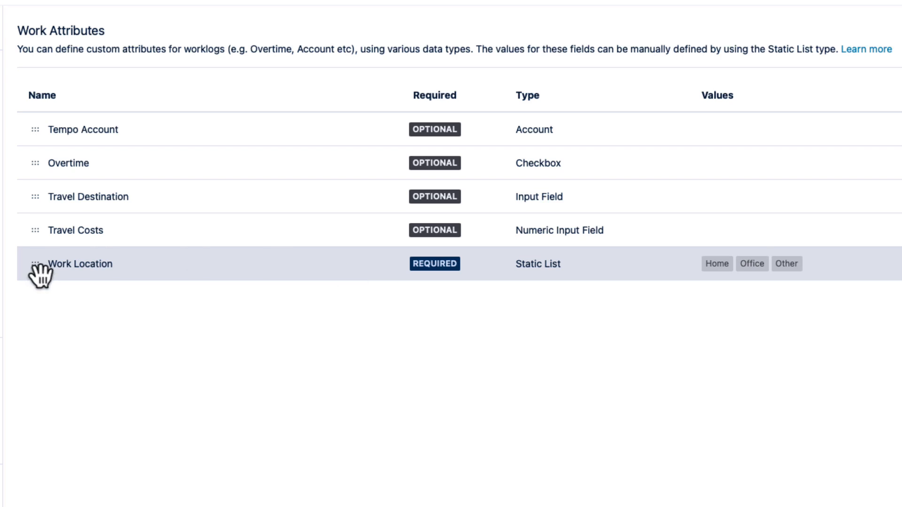
- Reorder the work attributes so that Work Location comes first and Overtime sits above Tempo Account
{"action": "left_click_drag", "start_coordinate": [34, 264], "coordinate": [49, 121]}
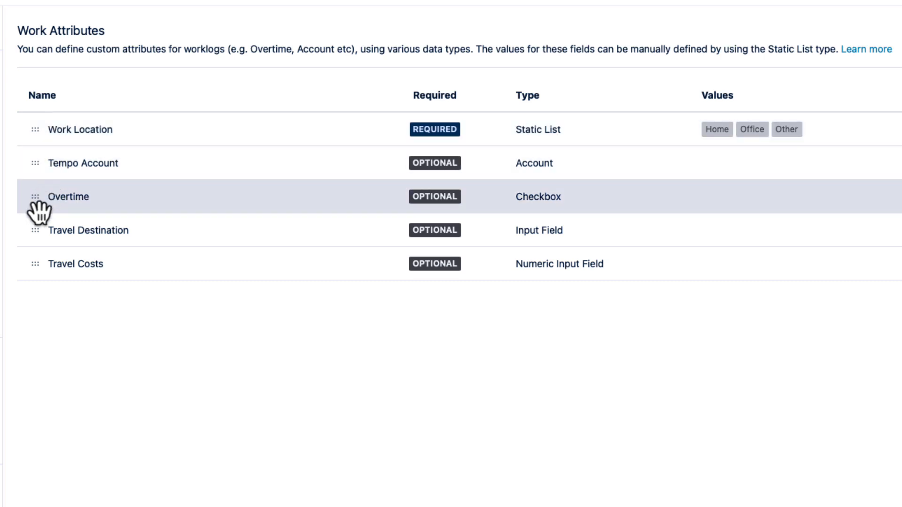
{"action": "left_click_drag", "start_coordinate": [38, 209], "coordinate": [35, 160]}
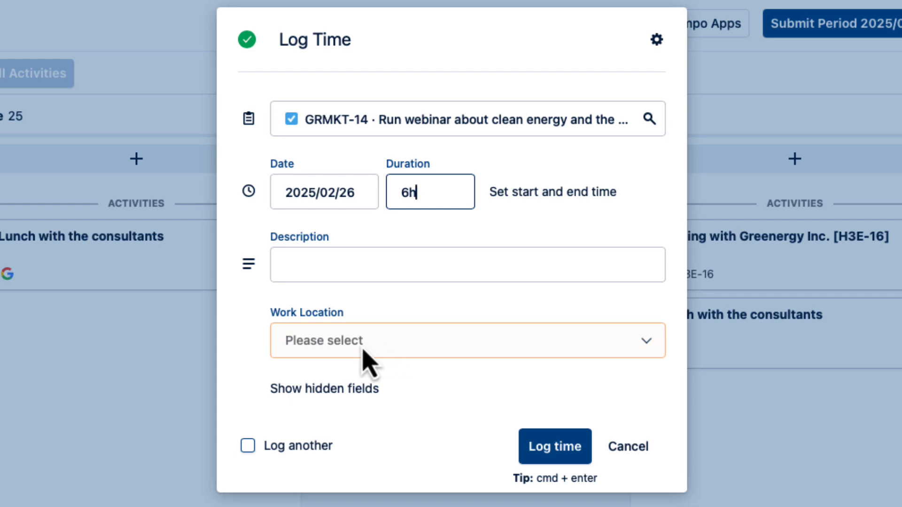
- Set Work Location to Home in the time entry for GRMKT-14 and reveal the form's hidden fields
{"action": "left_click", "coordinate": [647, 347]}
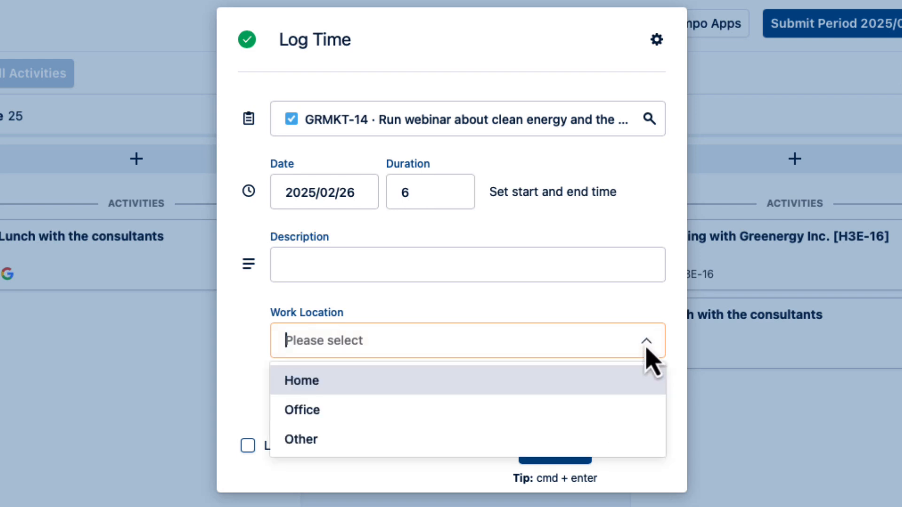
{"action": "left_click", "coordinate": [482, 389]}
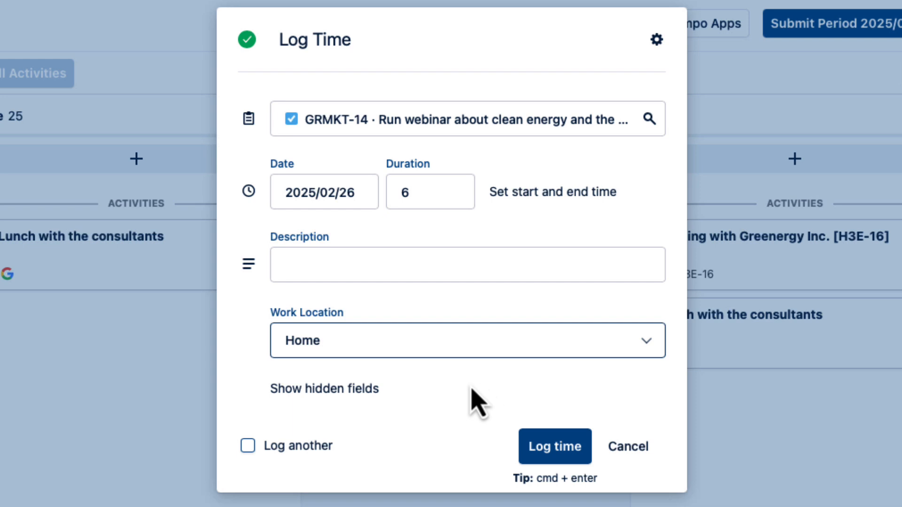
{"action": "left_click", "coordinate": [329, 390]}
{"action": "scroll", "coordinate": [333, 382], "scroll_direction": "down", "scroll_amount": 5}
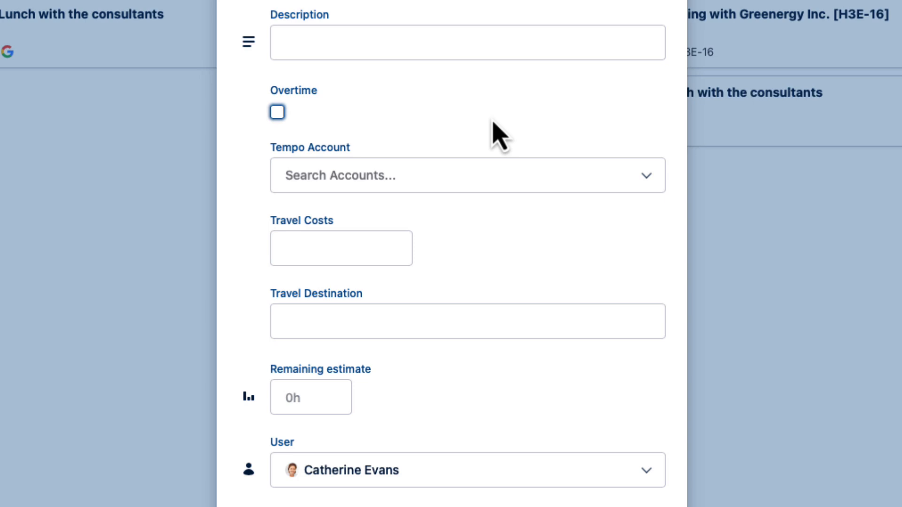
{"action": "scroll", "coordinate": [493, 122], "scroll_direction": "up", "scroll_amount": 5}
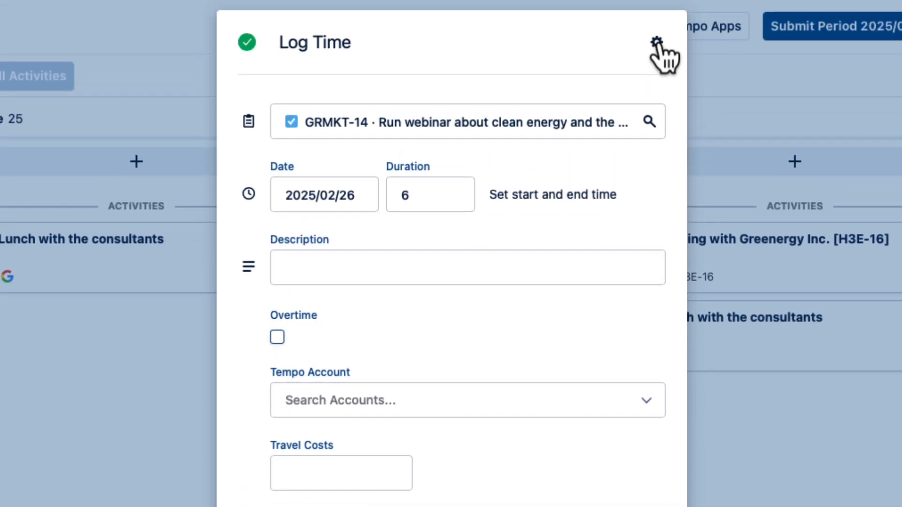
- Configure the Log Time form so Tempo Account is a visible field directly below Work Location, and save the layout
{"action": "left_click", "coordinate": [658, 44]}
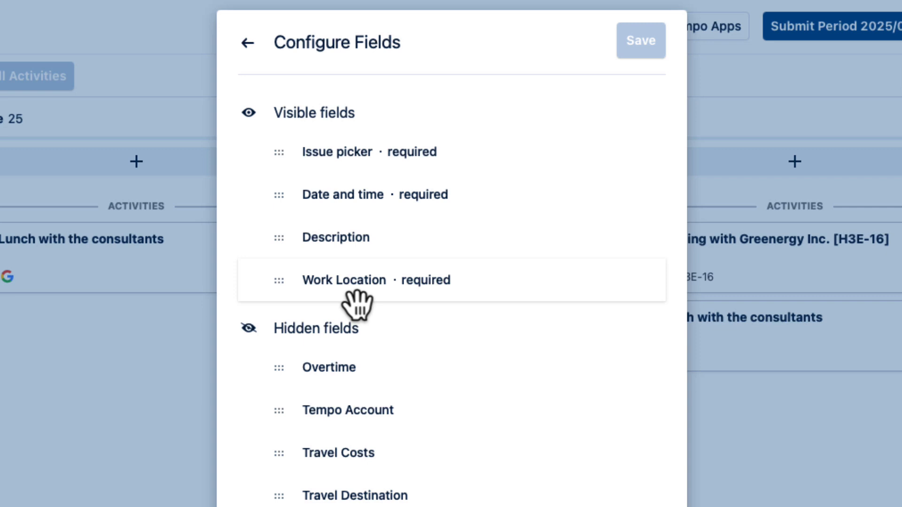
{"action": "left_click_drag", "start_coordinate": [287, 371], "coordinate": [280, 435]}
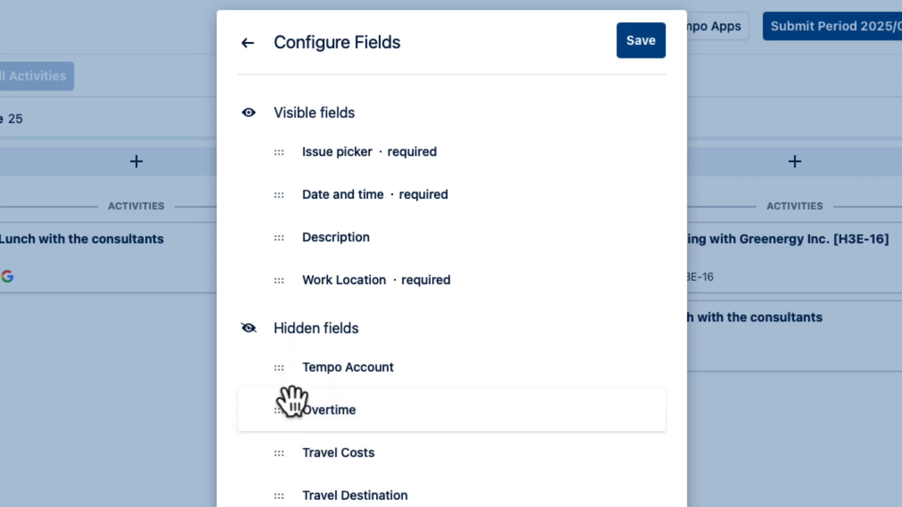
{"action": "left_click_drag", "start_coordinate": [291, 381], "coordinate": [344, 302]}
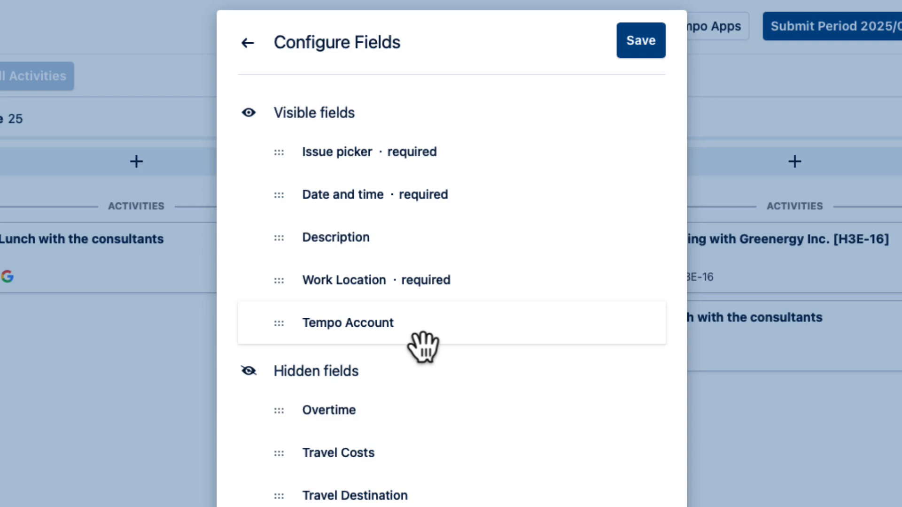
{"action": "left_click", "coordinate": [644, 43]}
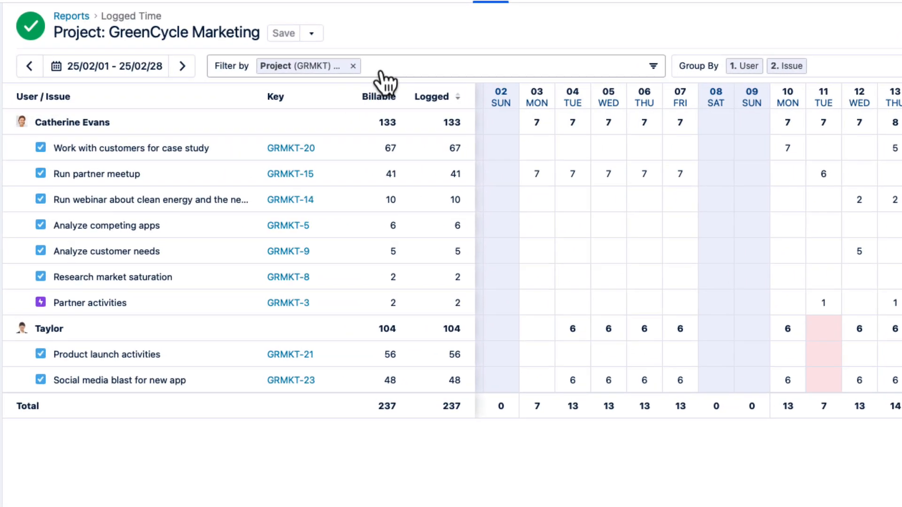
- Add the Work Location work attribute as the third grouping level of the GreenCycle Marketing logged time report
{"action": "left_click", "coordinate": [381, 72]}
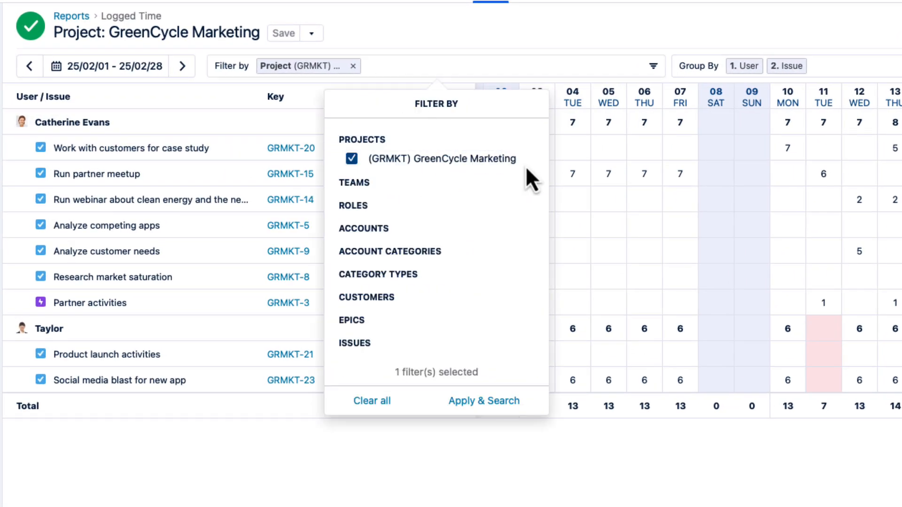
{"action": "left_click", "coordinate": [452, 66]}
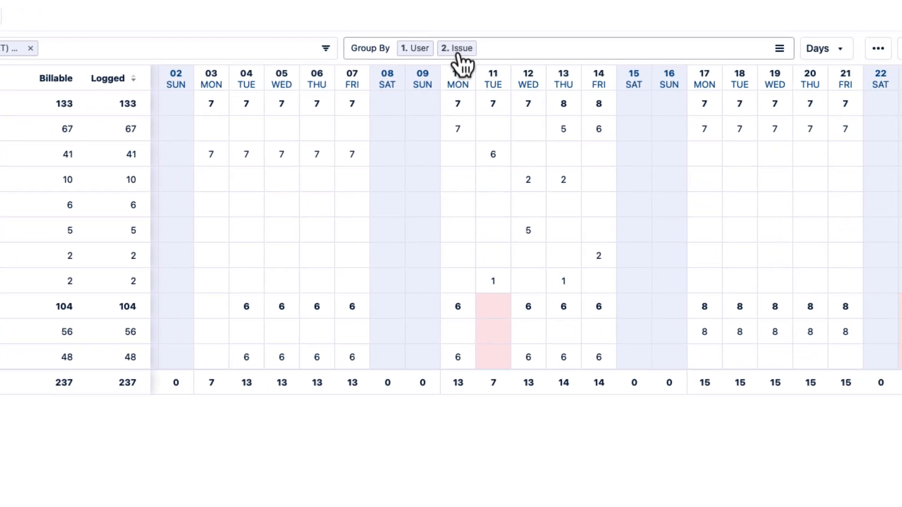
{"action": "left_click", "coordinate": [563, 49]}
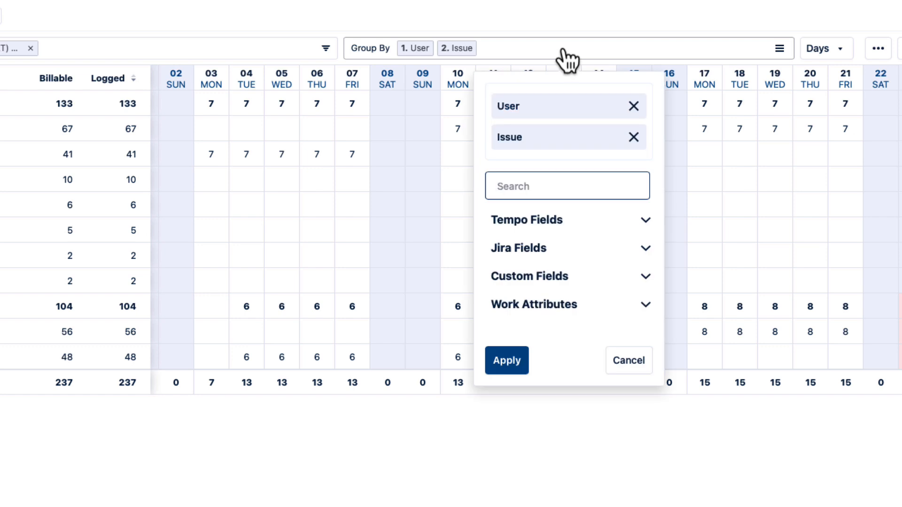
{"action": "left_click", "coordinate": [645, 304]}
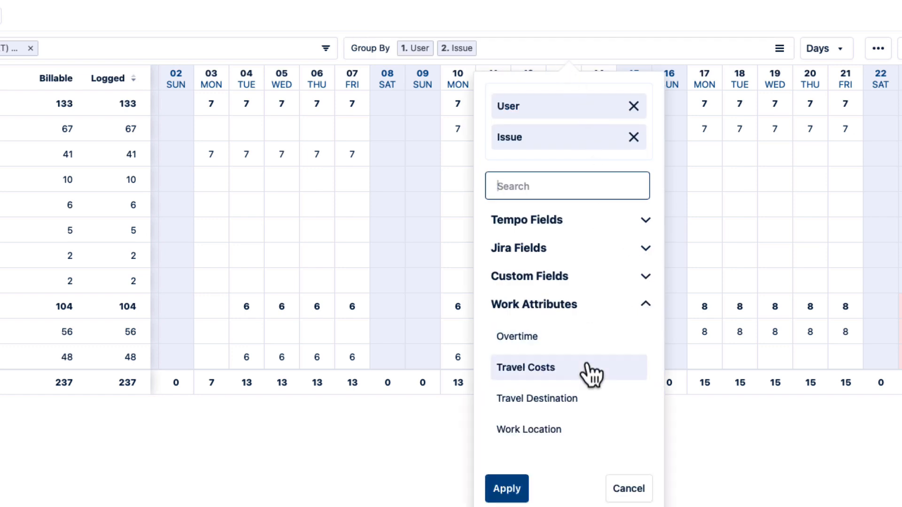
{"action": "left_click", "coordinate": [563, 437]}
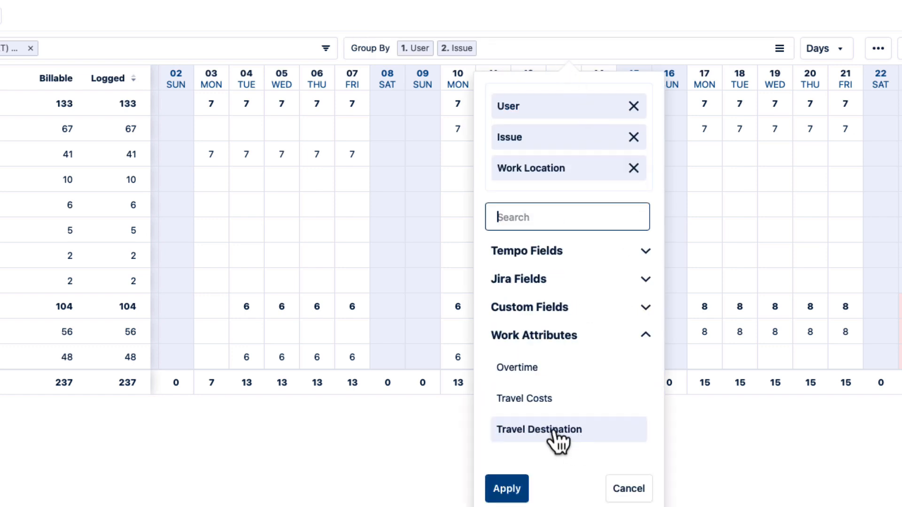
{"action": "left_click", "coordinate": [507, 489]}
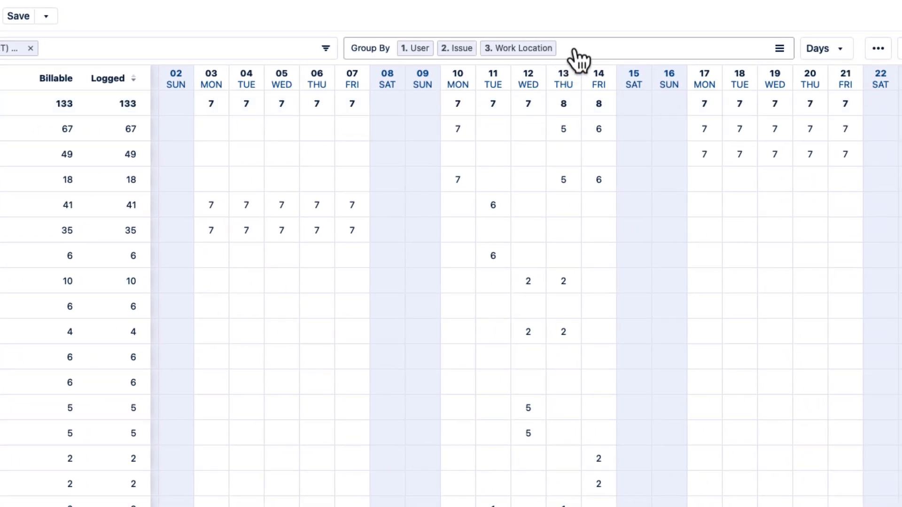
- Remove Work Location from the report's grouping and apply the change
{"action": "left_click", "coordinate": [574, 50]}
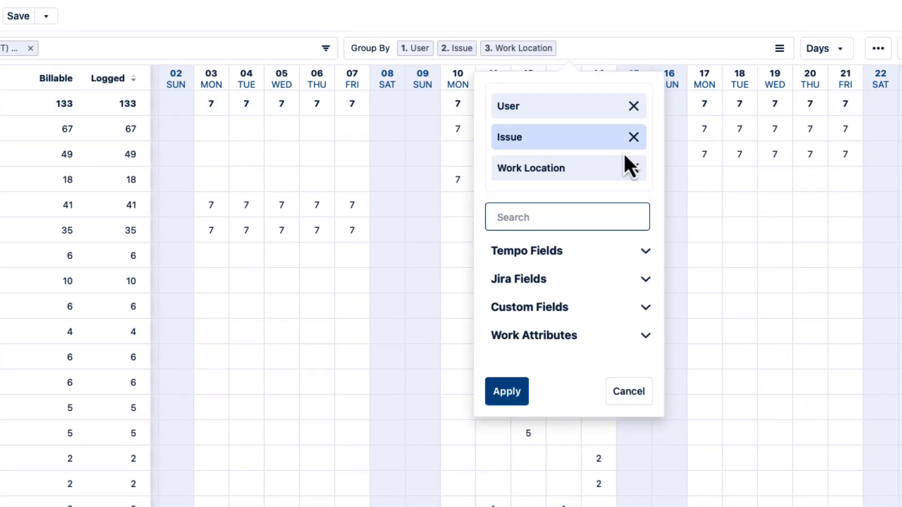
{"action": "left_click", "coordinate": [632, 168]}
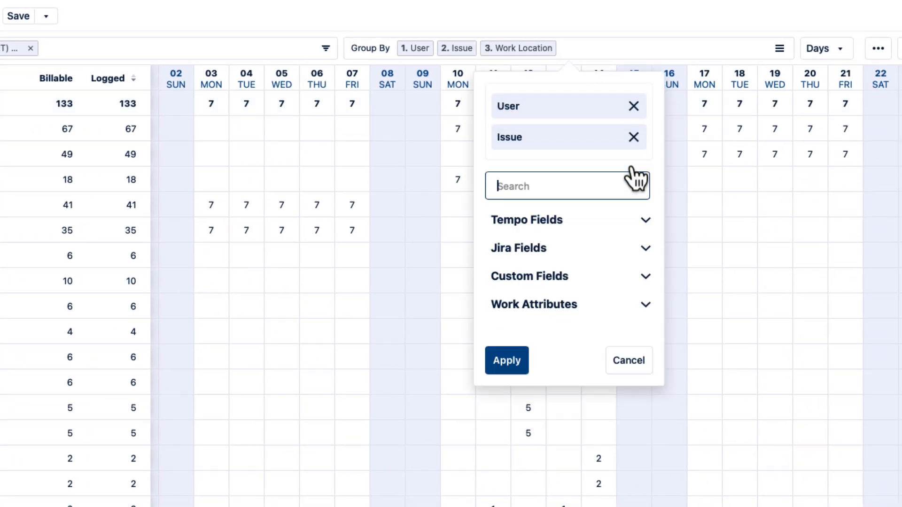
{"action": "left_click", "coordinate": [502, 366]}
- Add the Tempo field Worklog as the third grouping level after User and Issue
{"action": "left_click", "coordinate": [597, 52]}
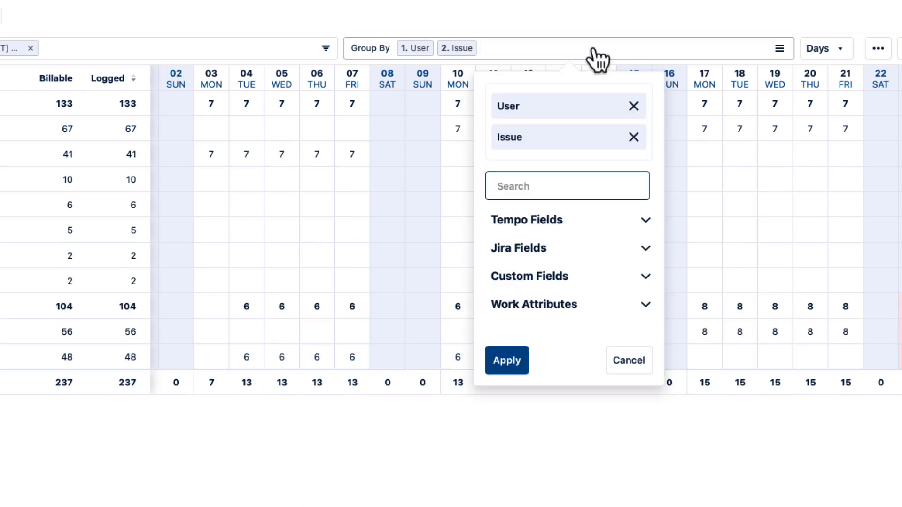
{"action": "left_click", "coordinate": [647, 221]}
{"action": "scroll", "coordinate": [547, 503], "scroll_direction": "down", "scroll_amount": 3}
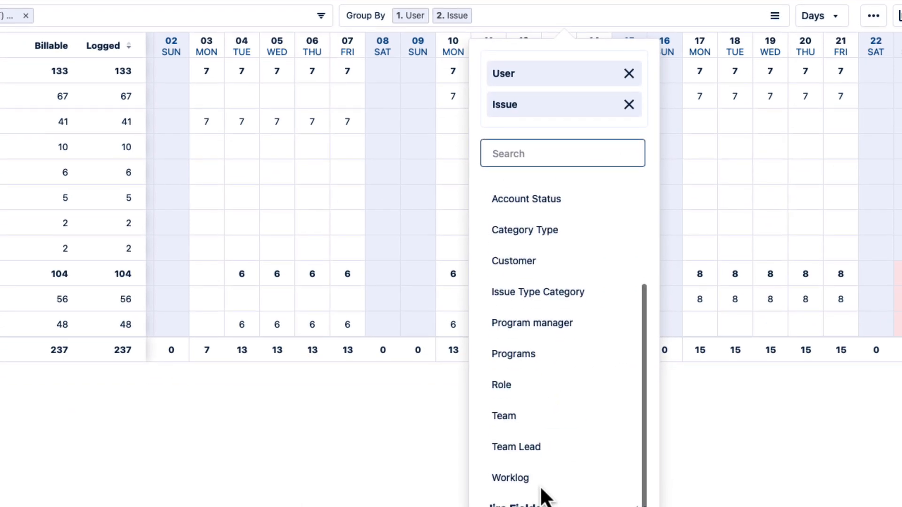
{"action": "left_click", "coordinate": [540, 484]}
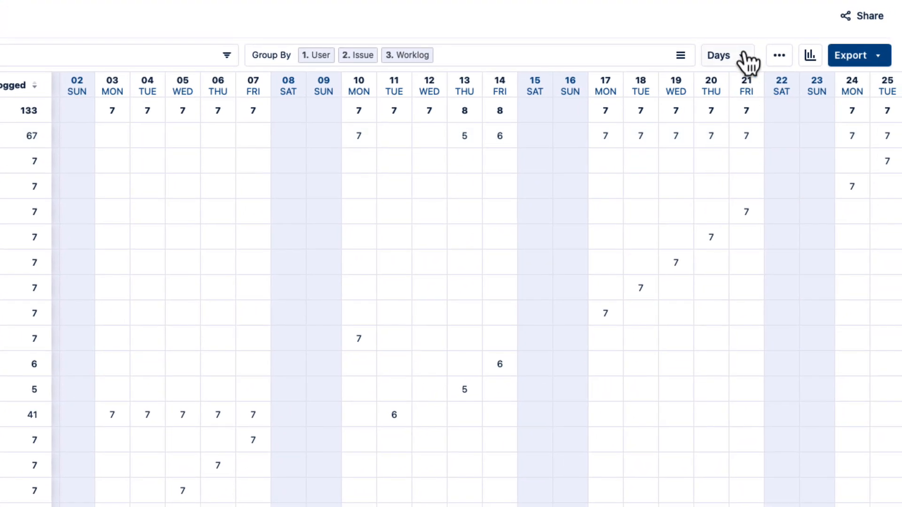
- Switch the logged time report from Days to the Overview view and show the Work Location work attribute as a column
{"action": "left_click", "coordinate": [835, 16]}
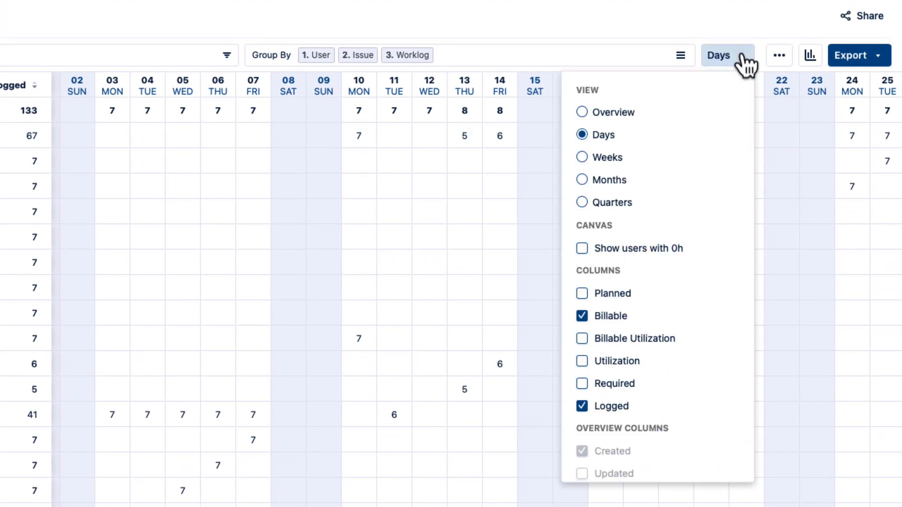
{"action": "left_click", "coordinate": [583, 114]}
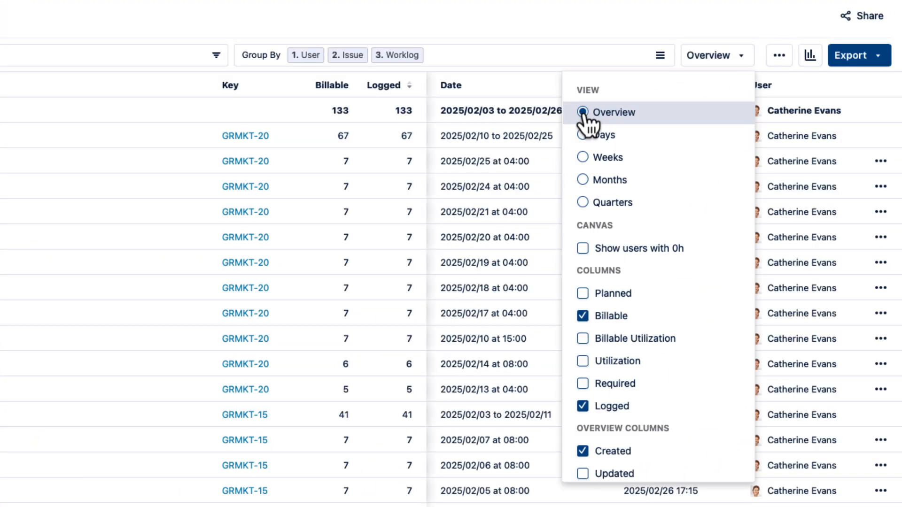
{"action": "scroll", "coordinate": [630, 367], "scroll_direction": "down", "scroll_amount": 5}
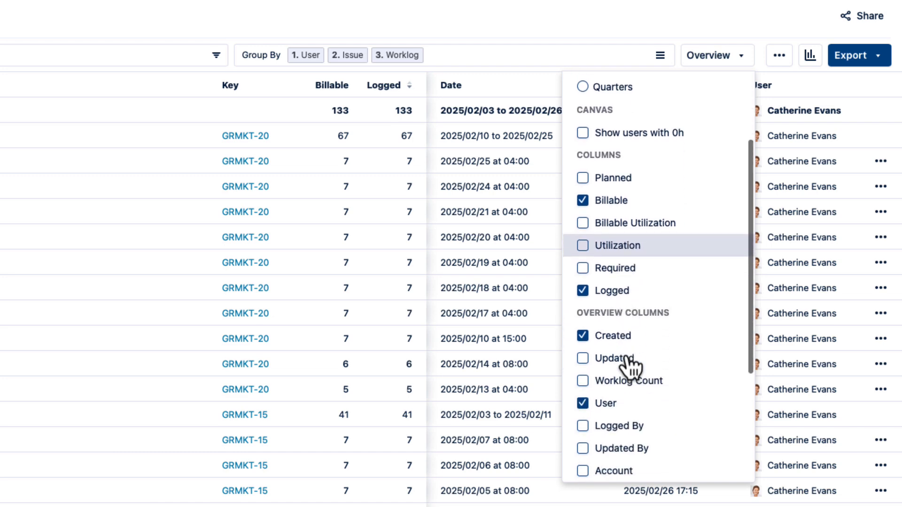
{"action": "scroll", "coordinate": [627, 365], "scroll_direction": "down", "scroll_amount": 2}
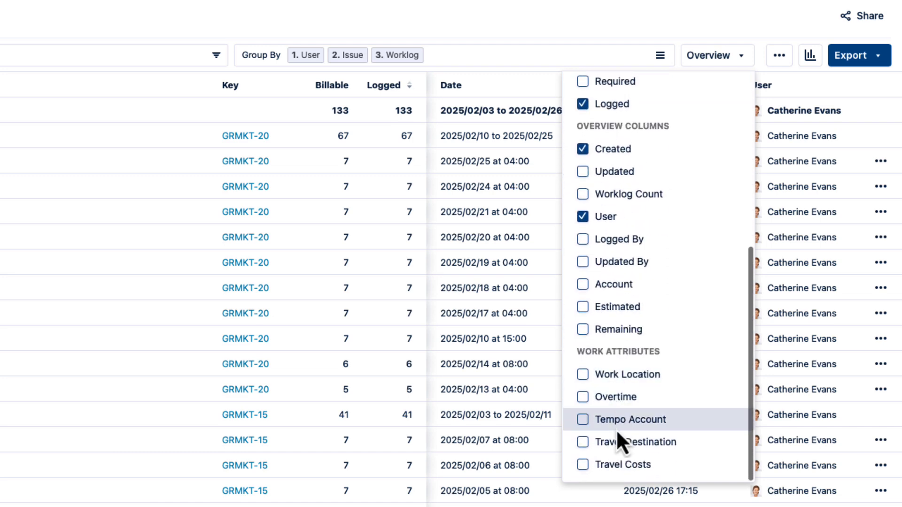
{"action": "left_click", "coordinate": [583, 375]}
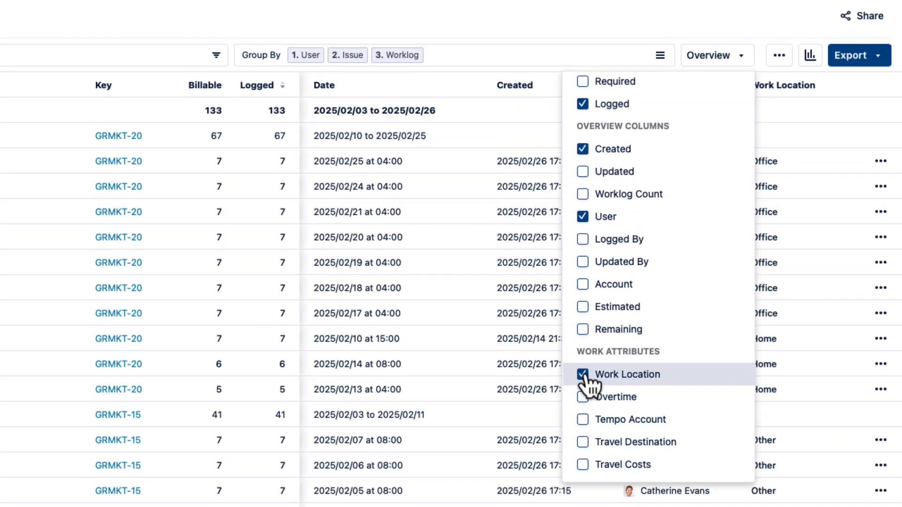
{"action": "left_click", "coordinate": [633, 16]}
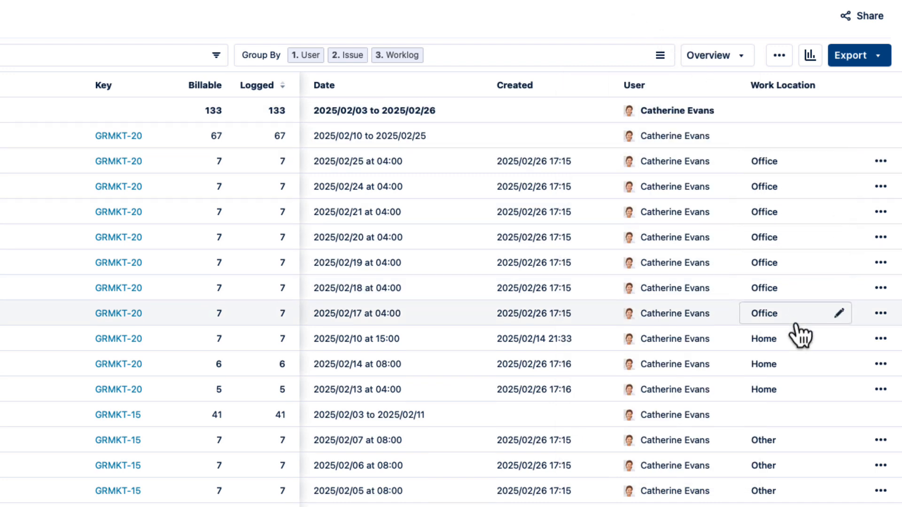
- Review the Work Location values across the worklogs and export the report data as an XLS file
{"action": "scroll", "coordinate": [787, 475], "scroll_direction": "down", "scroll_amount": 14}
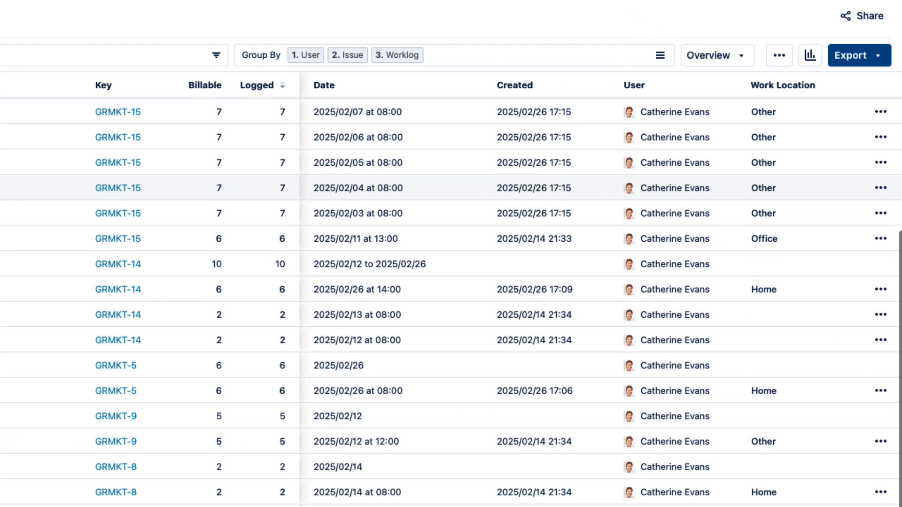
{"action": "scroll", "coordinate": [780, 470], "scroll_direction": "down", "scroll_amount": 1}
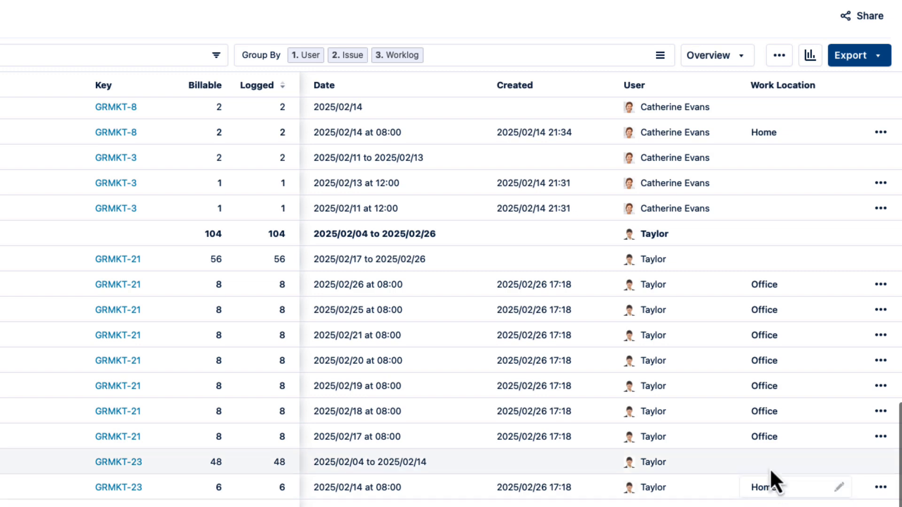
{"action": "left_click", "coordinate": [872, 61]}
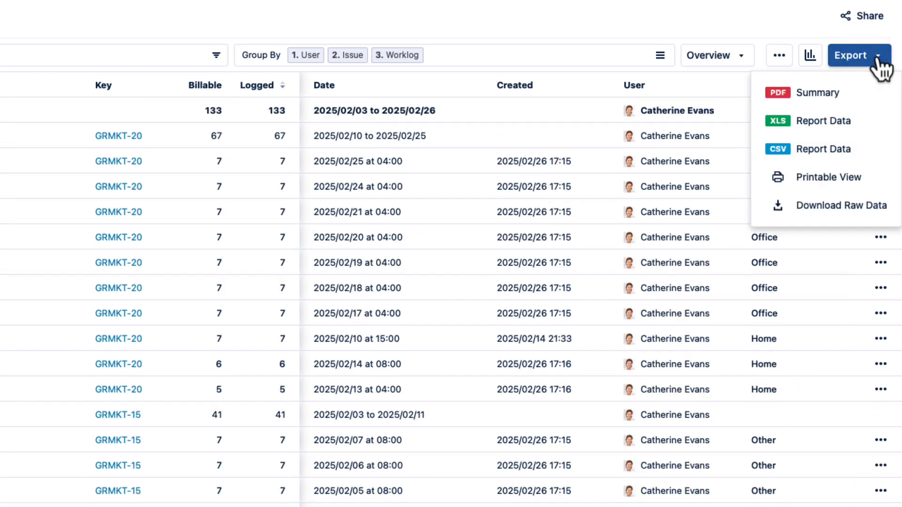
{"action": "left_click", "coordinate": [865, 125]}
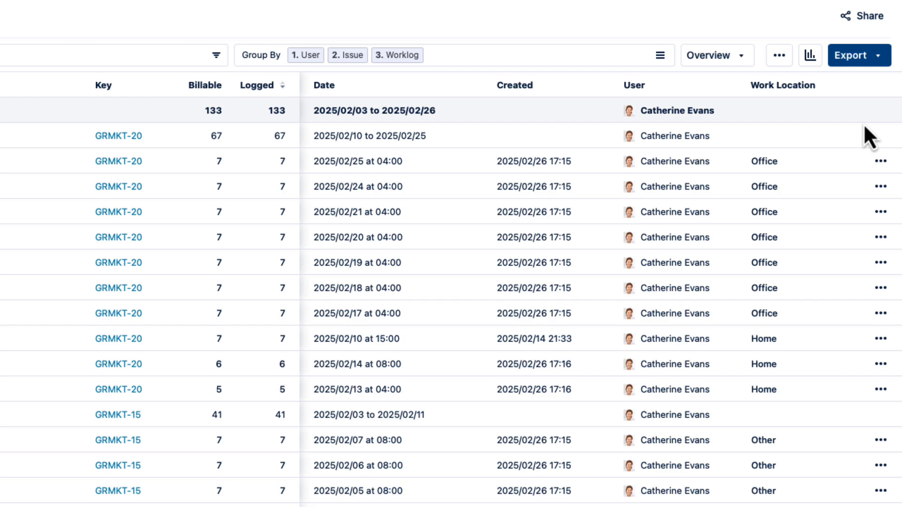